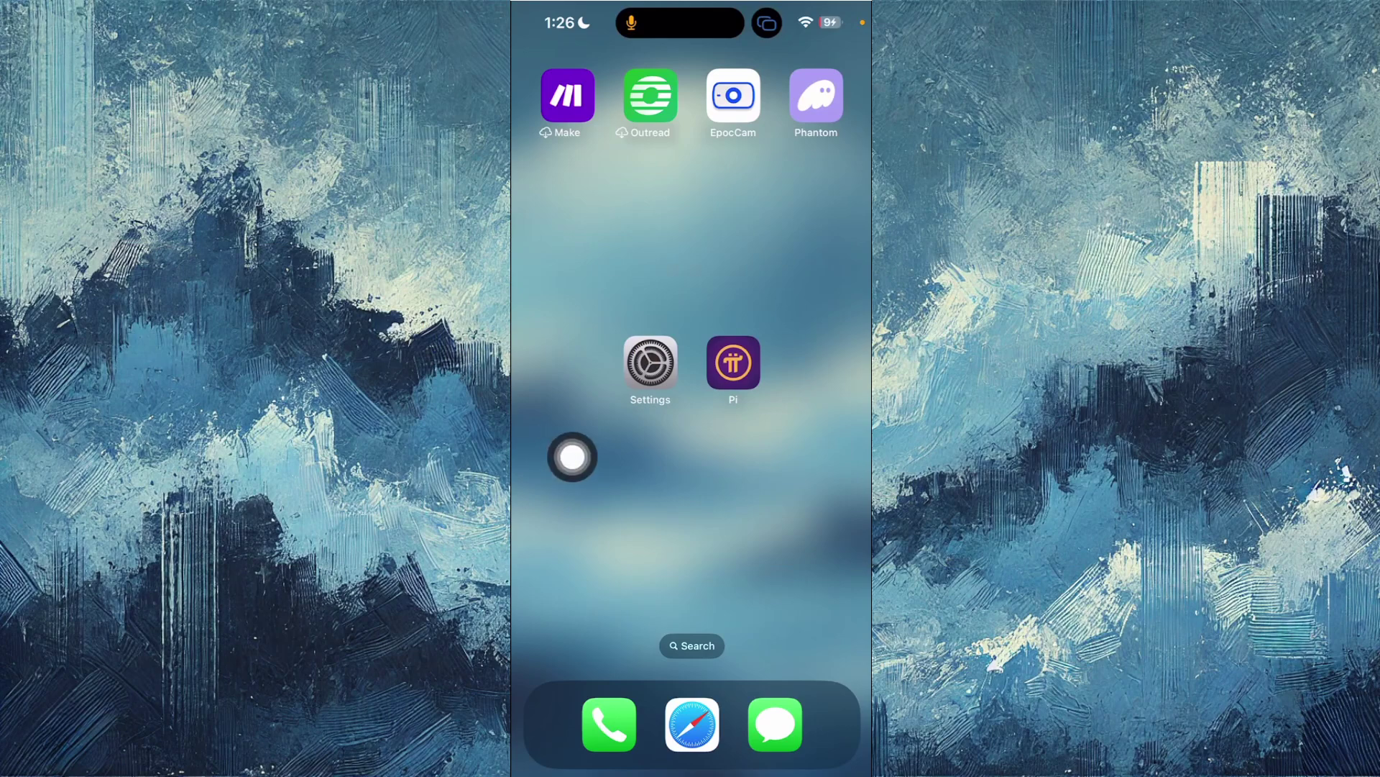
# - Launch Pi Network from its home screen icon to reach the Open Network feed
pyautogui.click(761, 380)
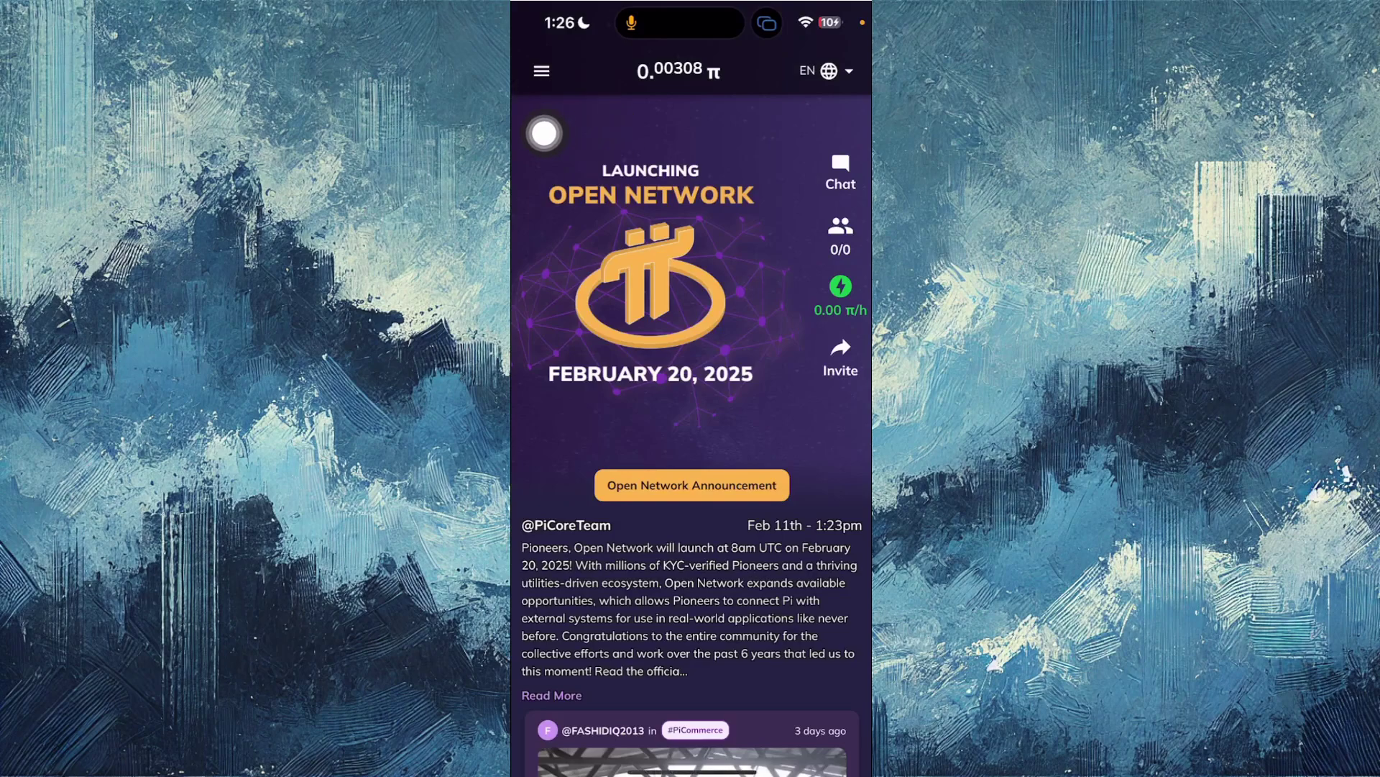
# - Open the side menu via the top-left hamburger icon on the Pi home screen
pyautogui.click(542, 133)
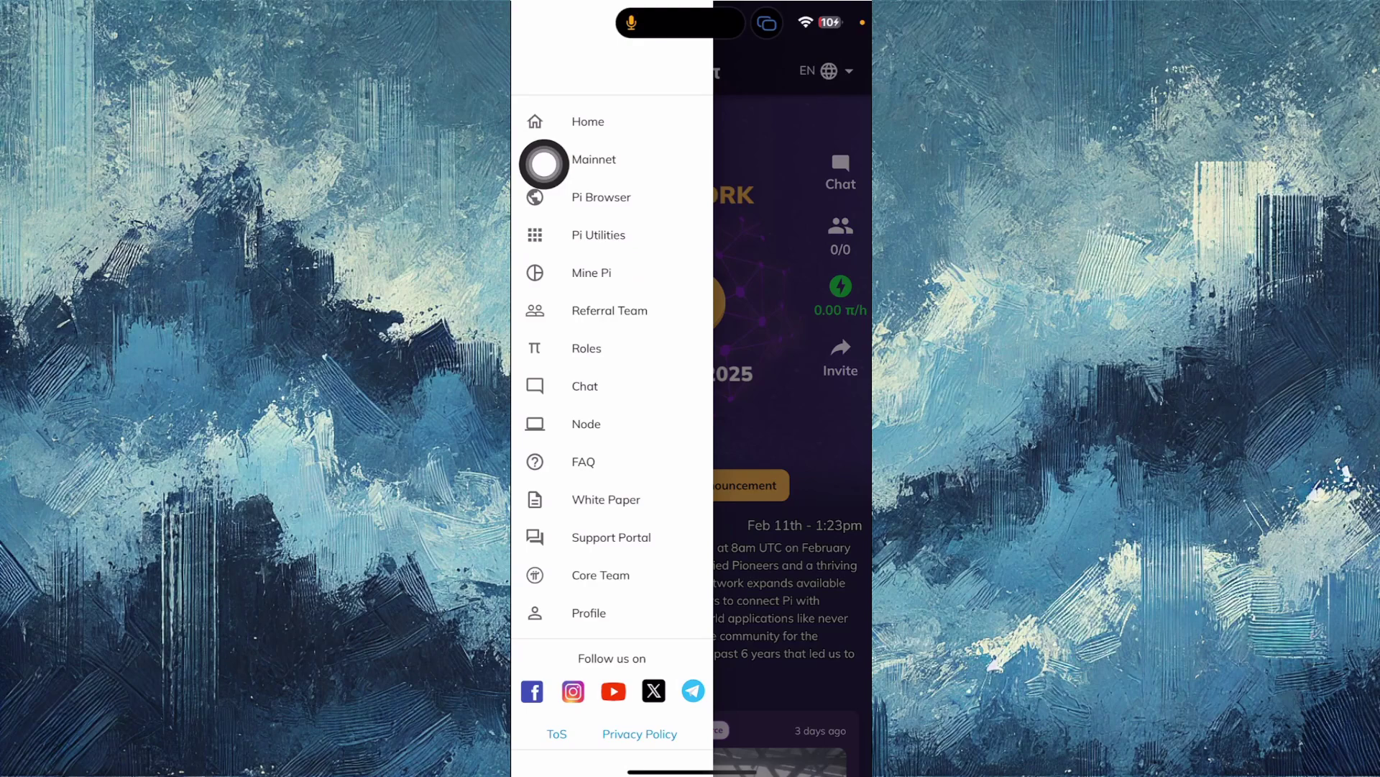
# - Choose Pi Utilities in the side drawer to show Chat, Wallet, Blockchain and more
pyautogui.click(544, 164)
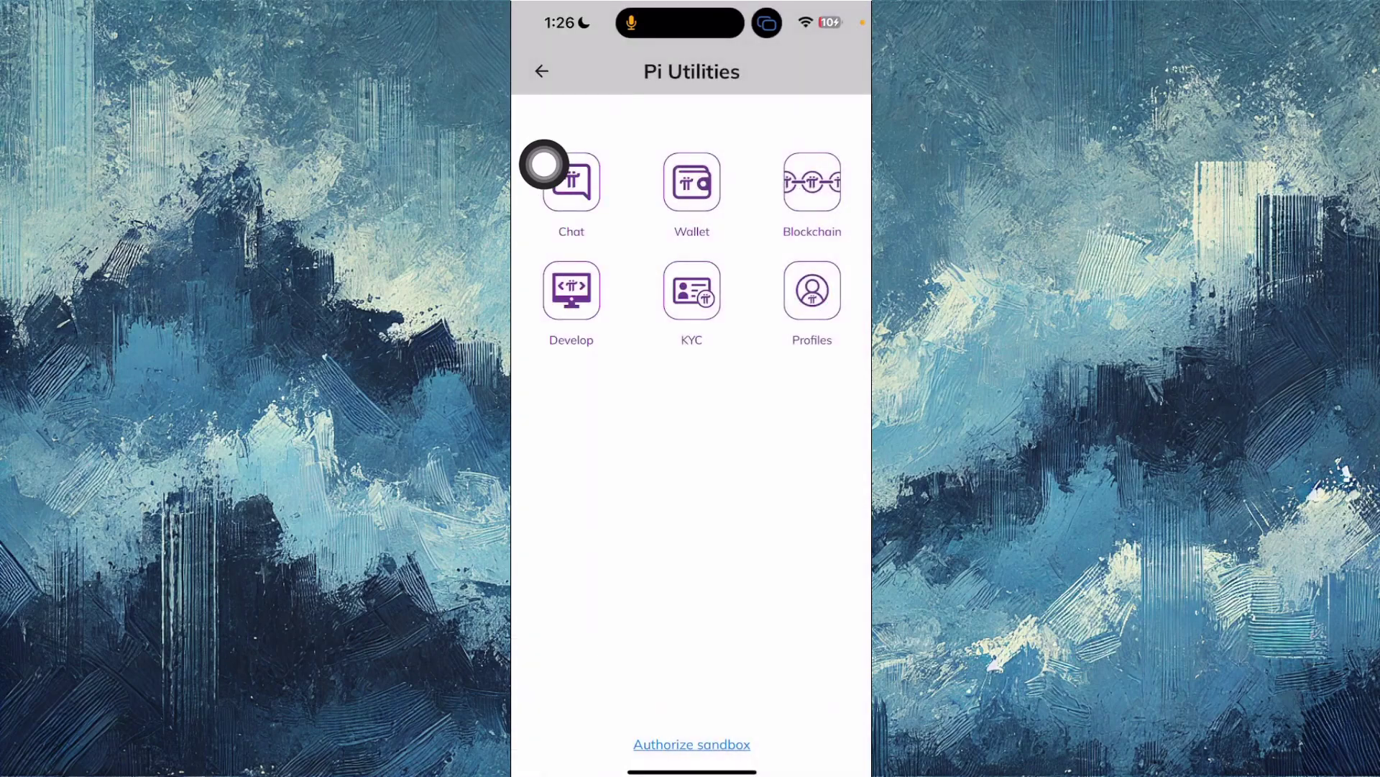